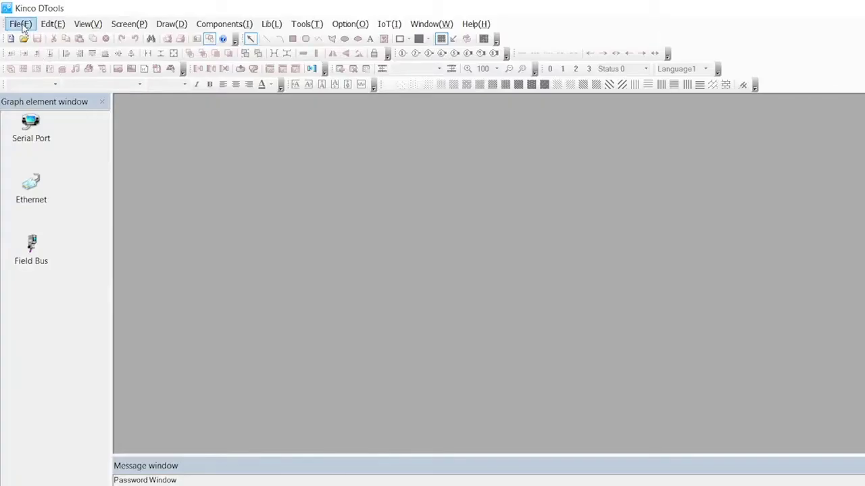
# Start a new project named Example_1
pyautogui.click(22, 25)
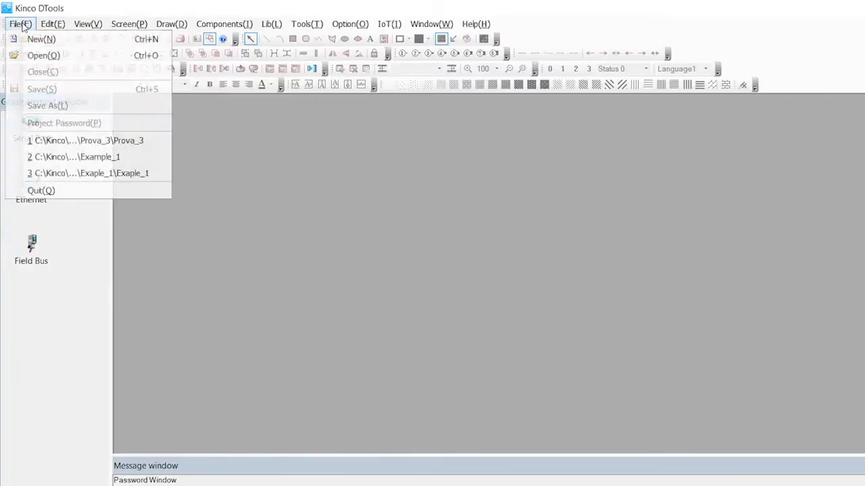
pyautogui.click(116, 45)
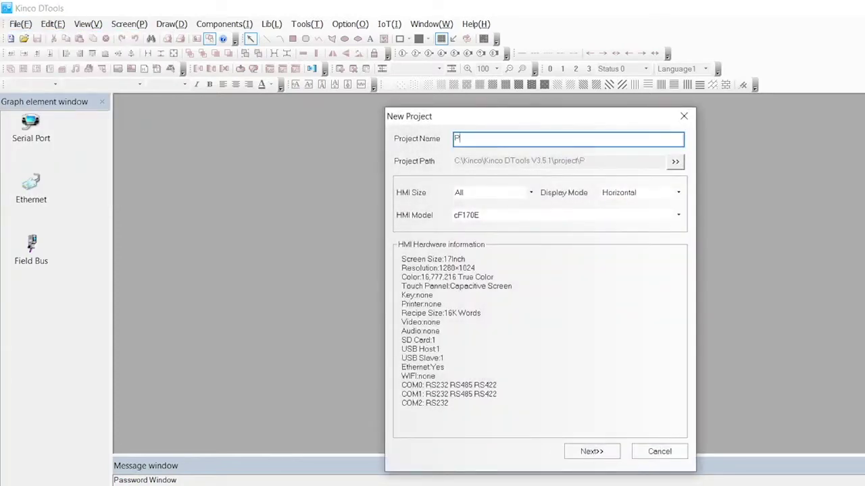
pyautogui.write('Example_1')
# Choose the GL100E HMI model with Horizontal display and All sizes, then continue
pyautogui.click(517, 217)
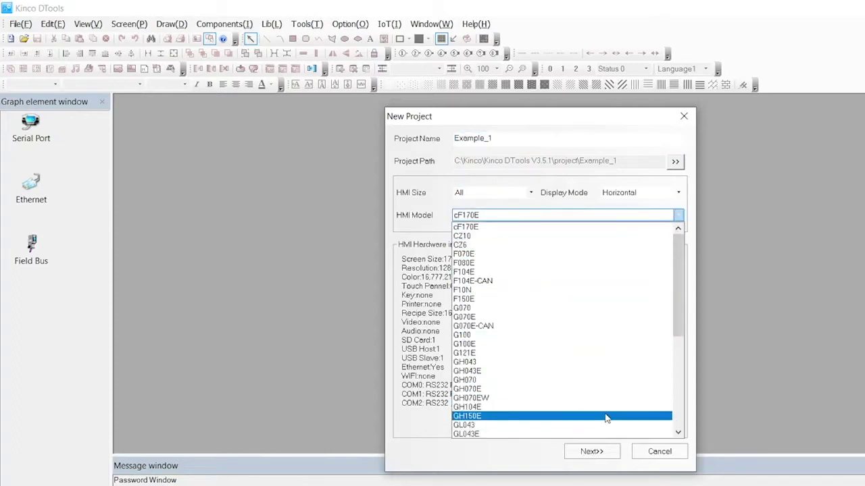
pyautogui.scroll(-3, 604, 415)
pyautogui.click(567, 408)
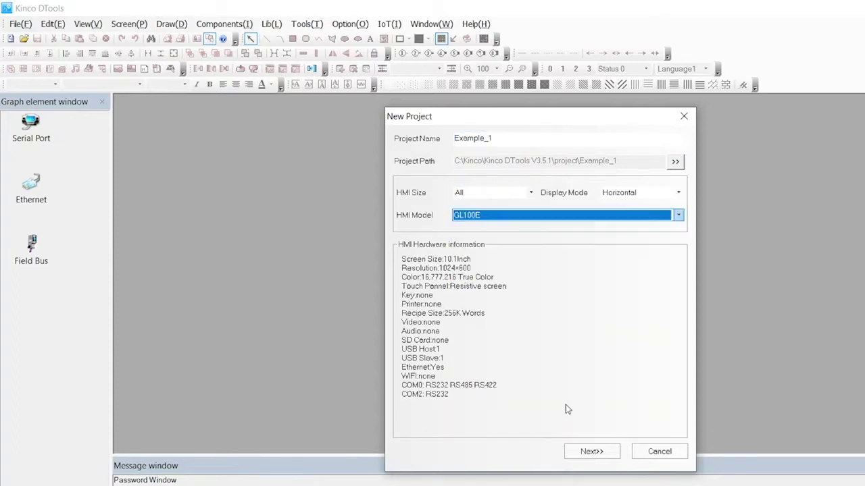
pyautogui.click(678, 193)
pyautogui.click(671, 206)
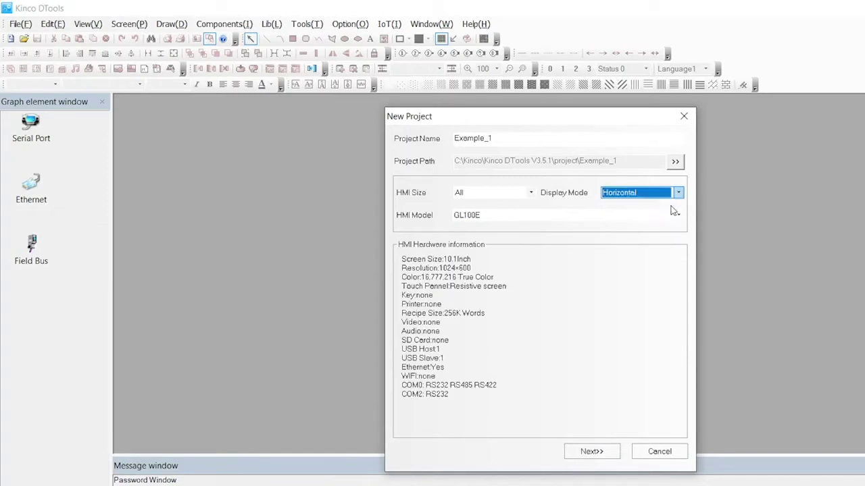
pyautogui.click(523, 193)
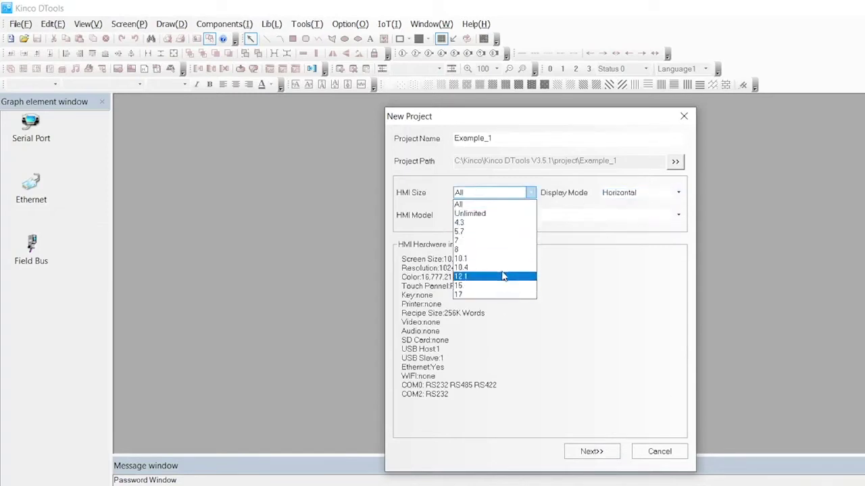
pyautogui.click(498, 193)
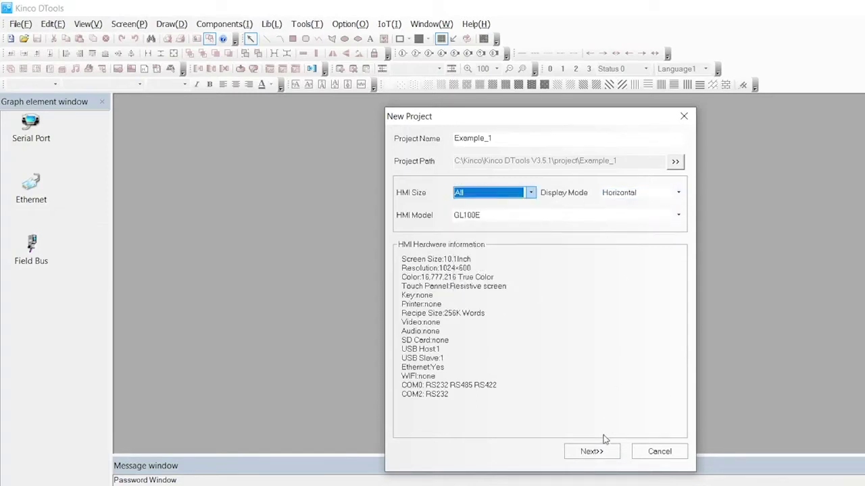
pyautogui.click(593, 451)
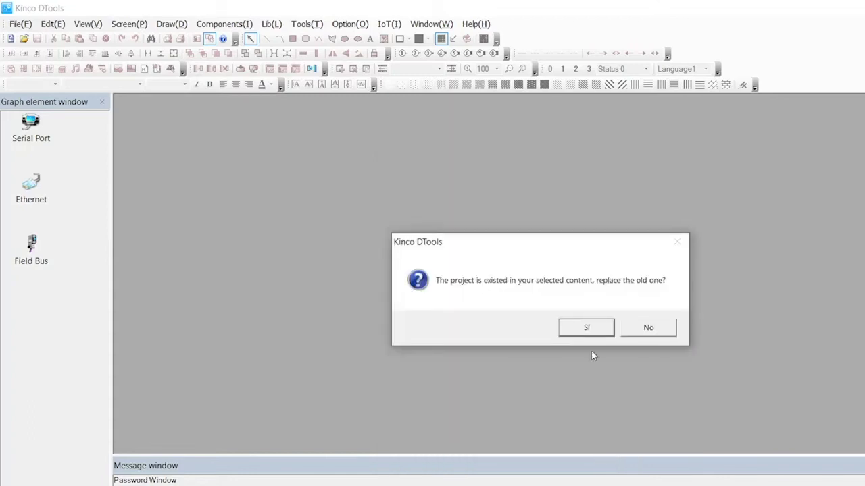
# Replace the old Example_1 project, review the COM0 and COM2 settings, and select HMI0
pyautogui.click(587, 326)
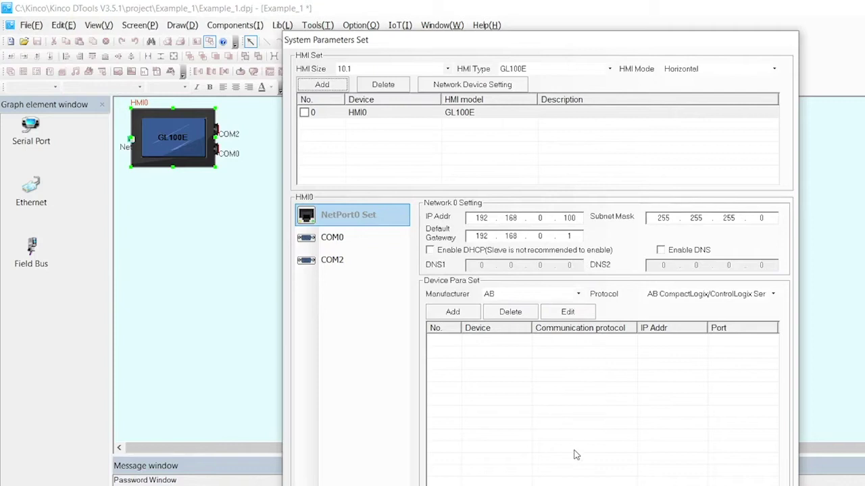
pyautogui.click(352, 237)
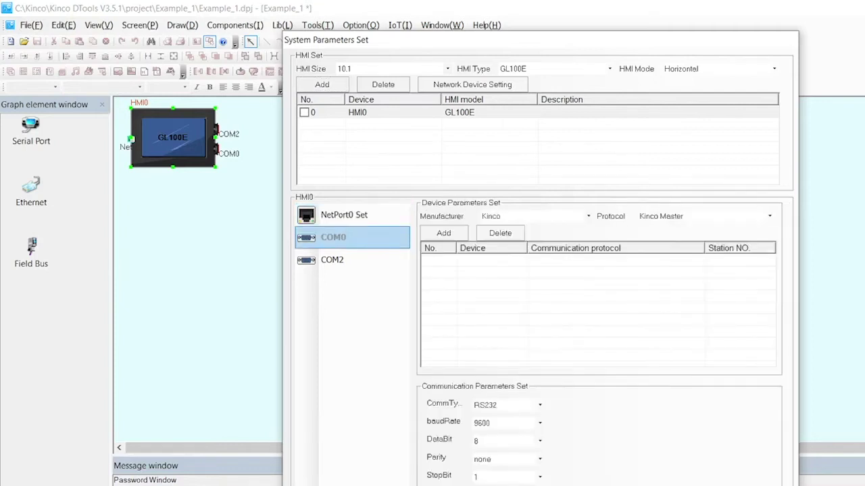
pyautogui.click(352, 260)
pyautogui.press('Return')
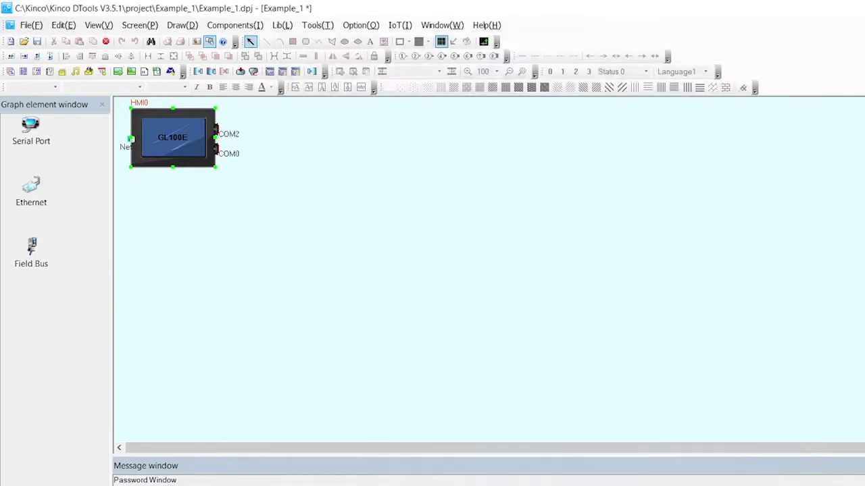
pyautogui.click(264, 236)
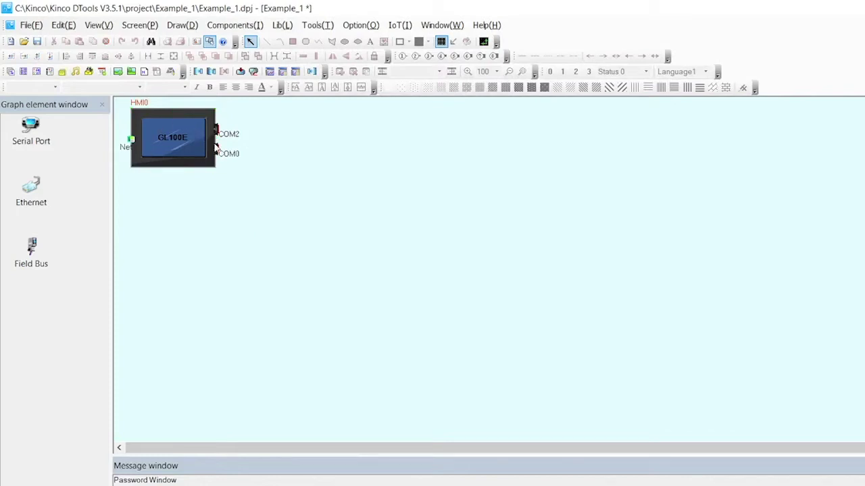
pyautogui.click(196, 136)
# Open HMI0's attributes and add a new network device entry numbered HMI0
pyautogui.rightClick(195, 137)
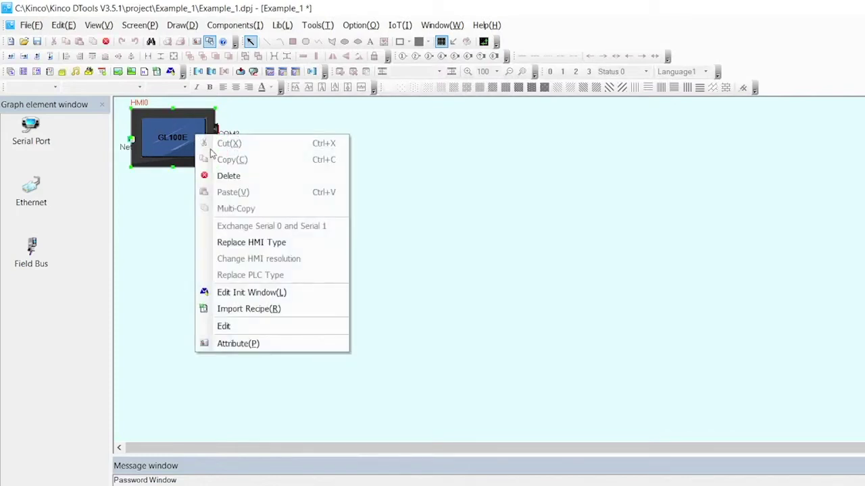
pyautogui.click(271, 346)
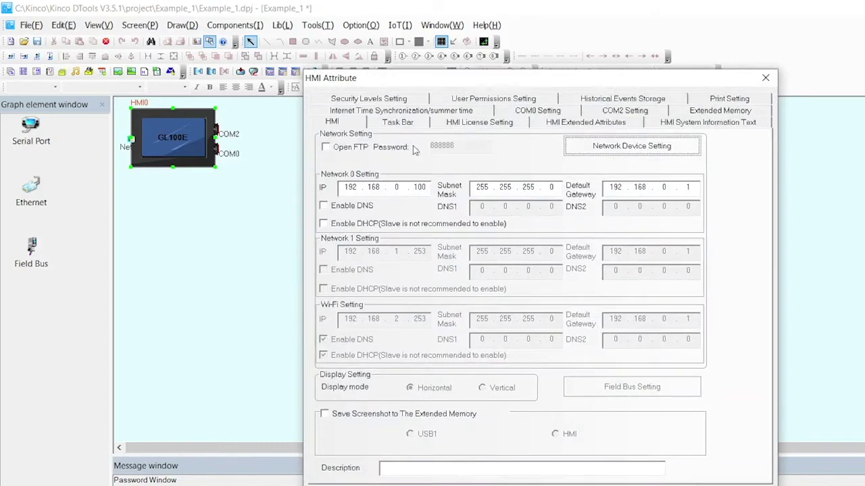
pyautogui.click(611, 150)
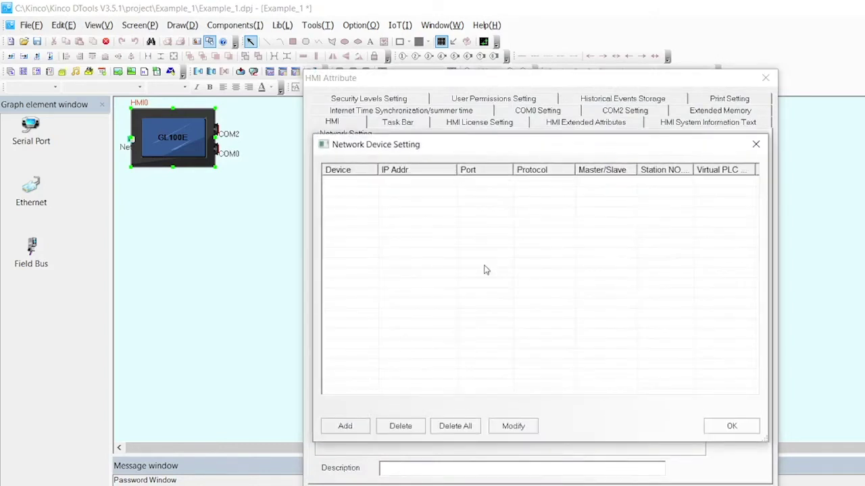
pyautogui.click(345, 426)
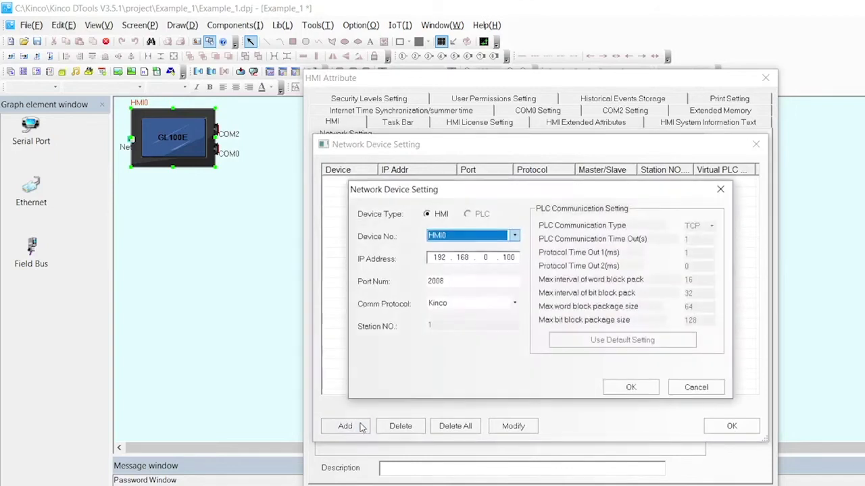
pyautogui.click(458, 238)
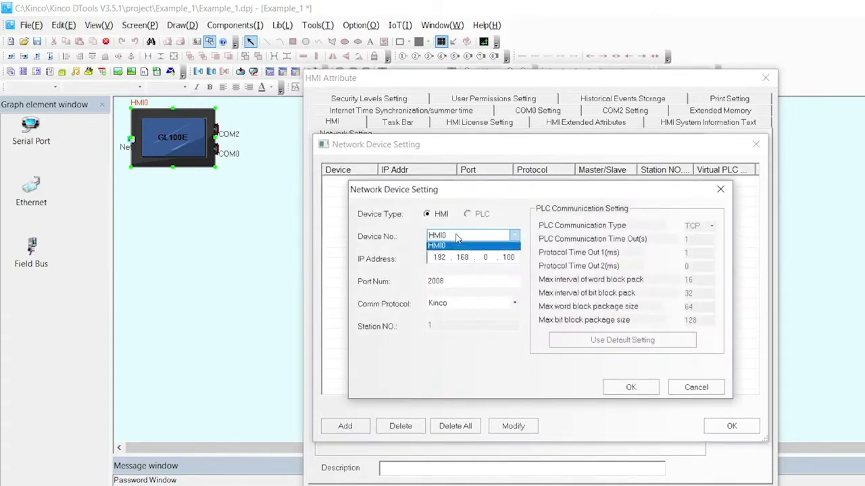
pyautogui.click(457, 238)
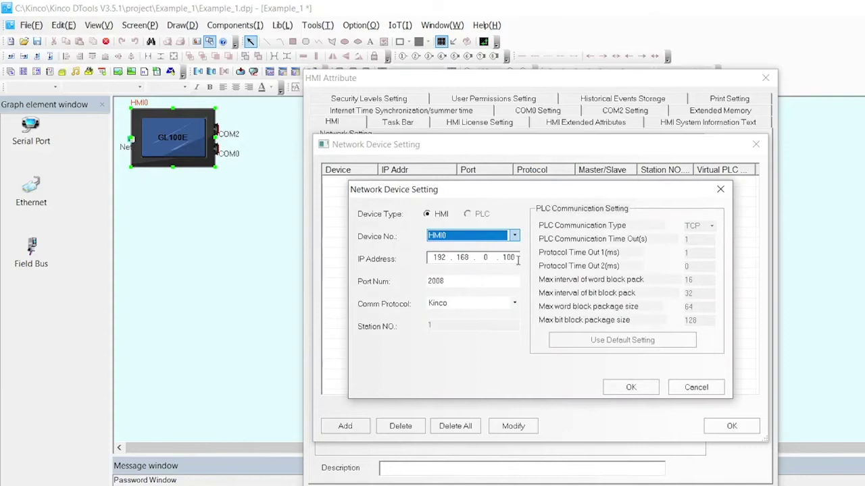
# Set the device to IP 192.168.0.5, port 502, Modbus TCP Slave protocol, and confirm
pyautogui.click(518, 261)
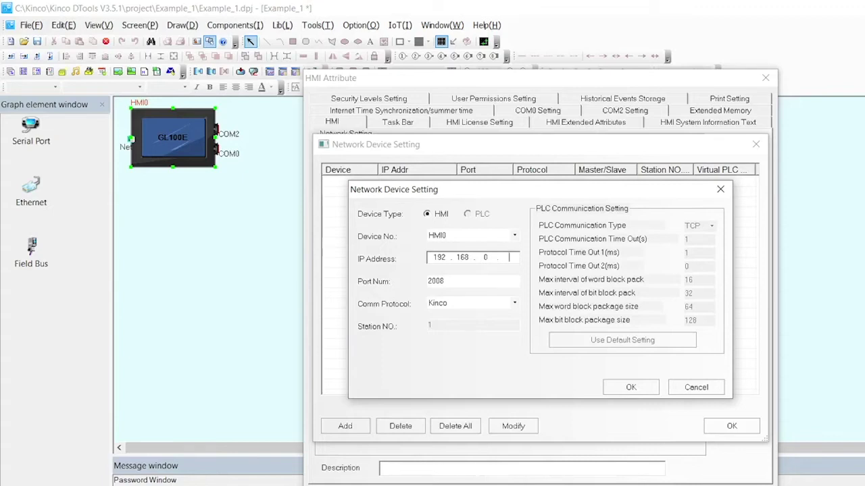
pyautogui.press('Tab')
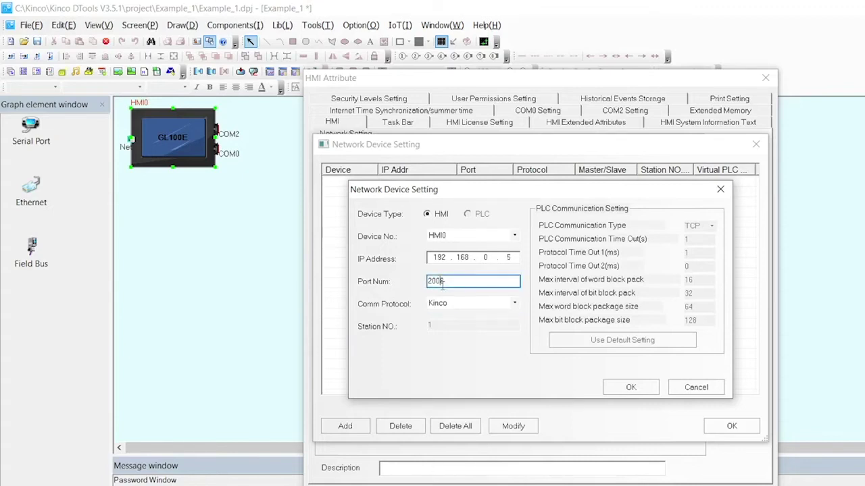
pyautogui.write('502')
pyautogui.press('Tab')
pyautogui.click(500, 304)
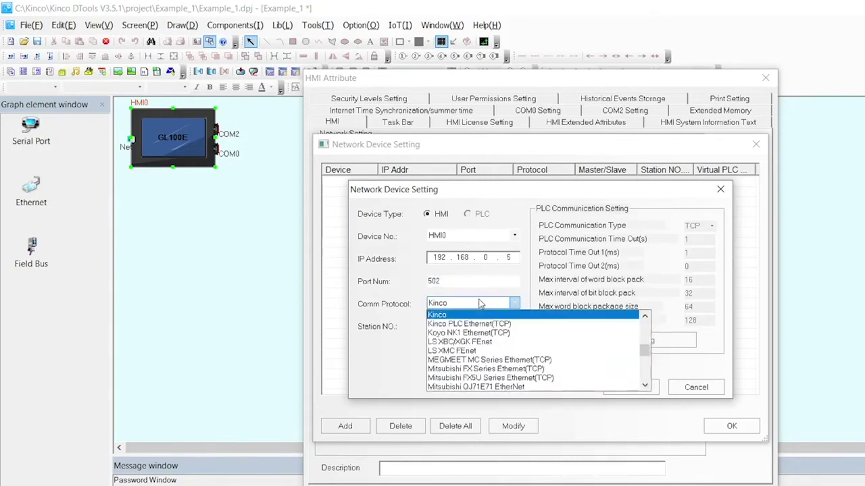
pyautogui.scroll(-3, 502, 351)
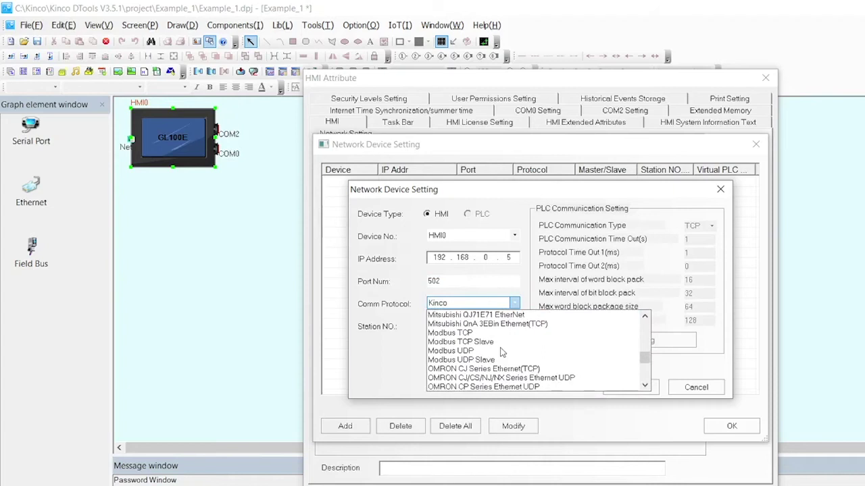
pyautogui.click(490, 342)
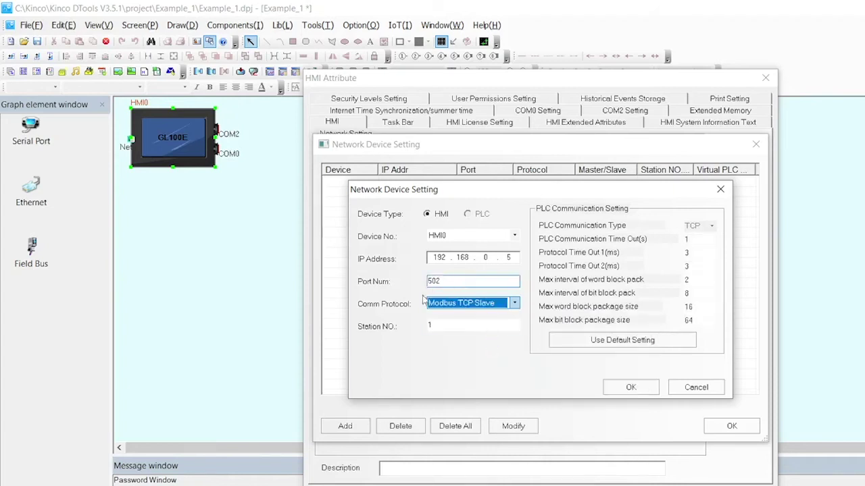
pyautogui.click(631, 388)
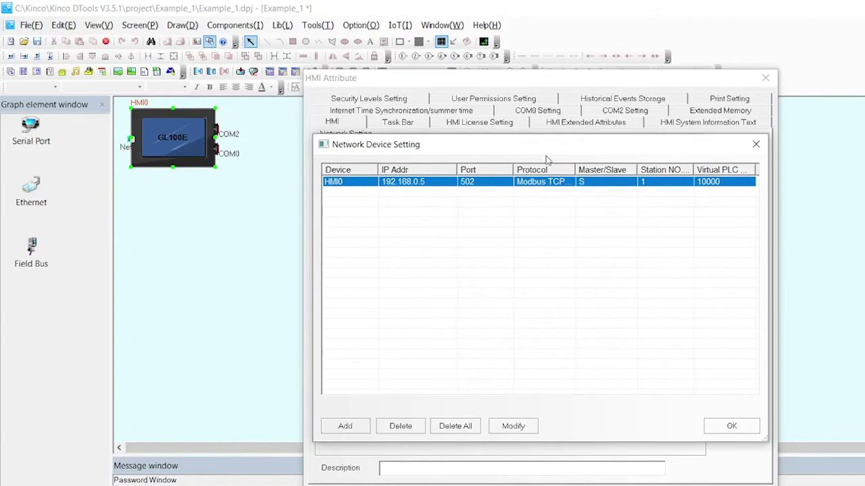
pyautogui.click(706, 430)
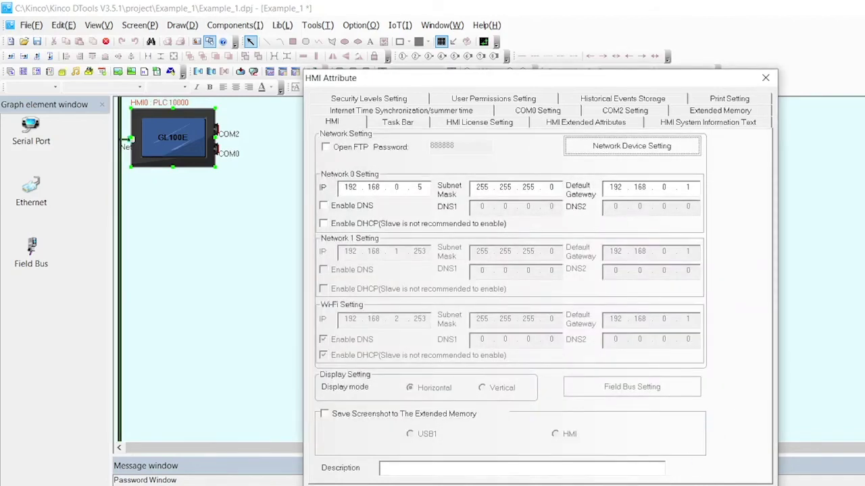
# Close the HMI attributes, open the HMI0 screen editor, and pick the Bit State Switch
pyautogui.press('Escape')
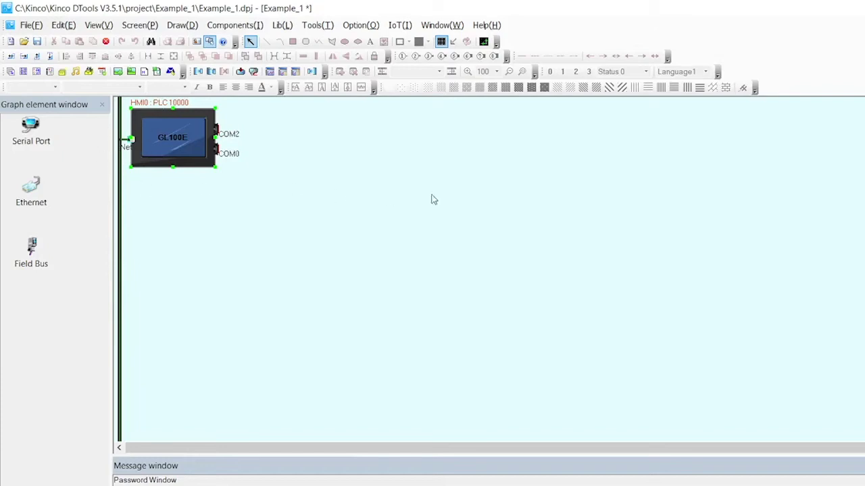
pyautogui.rightClick(179, 138)
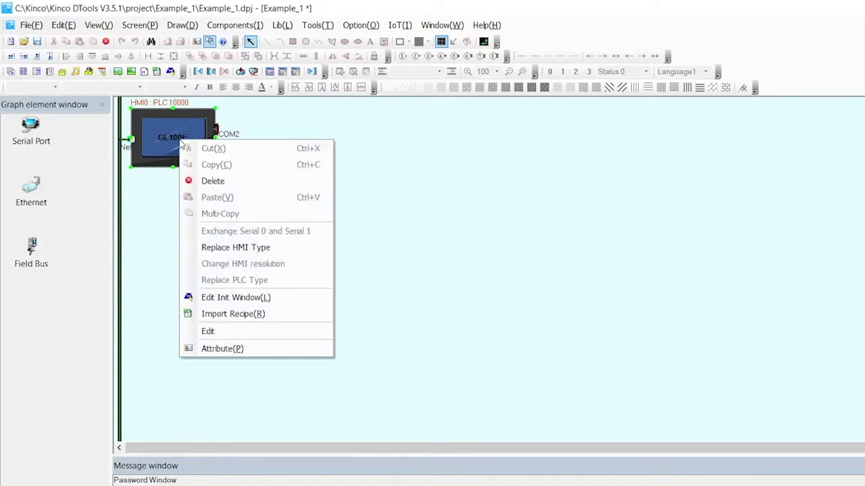
pyautogui.click(244, 337)
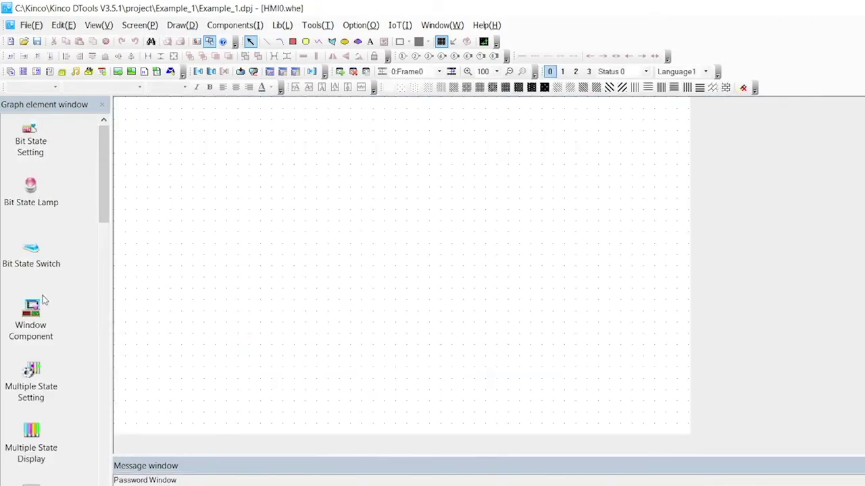
pyautogui.scroll(-3, 10, 292)
pyautogui.scroll(-6, 11, 292)
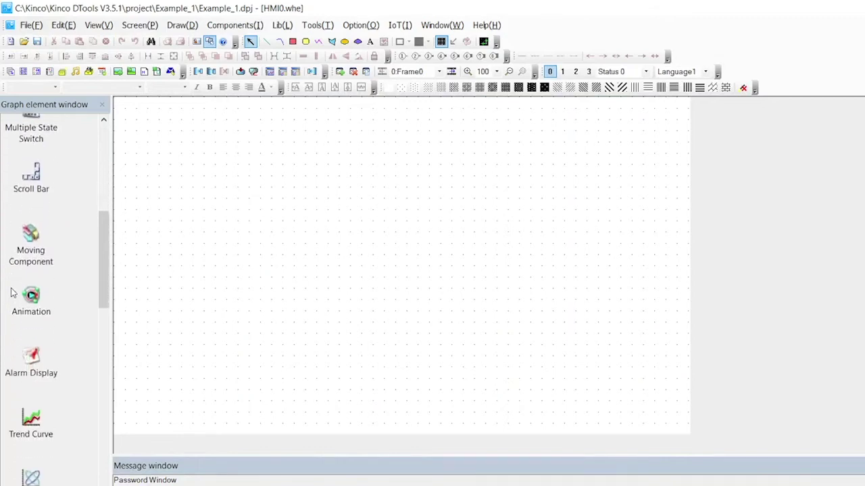
pyautogui.scroll(3, 11, 292)
pyautogui.scroll(6, 11, 292)
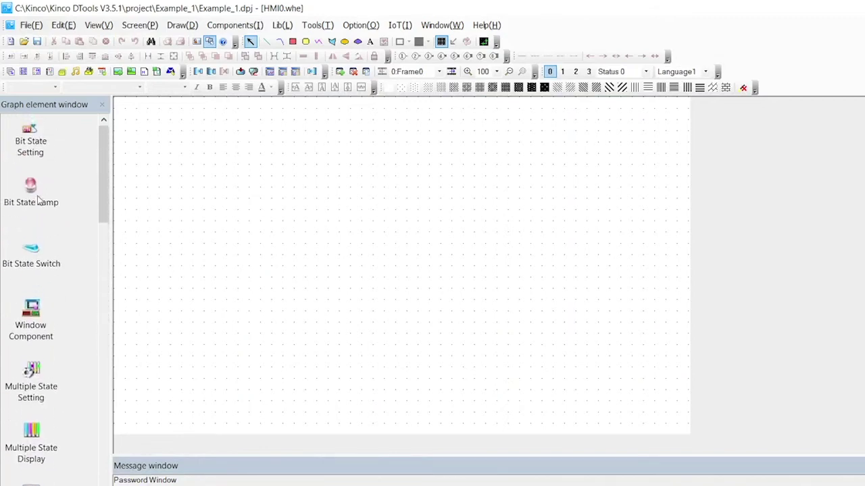
pyautogui.click(31, 251)
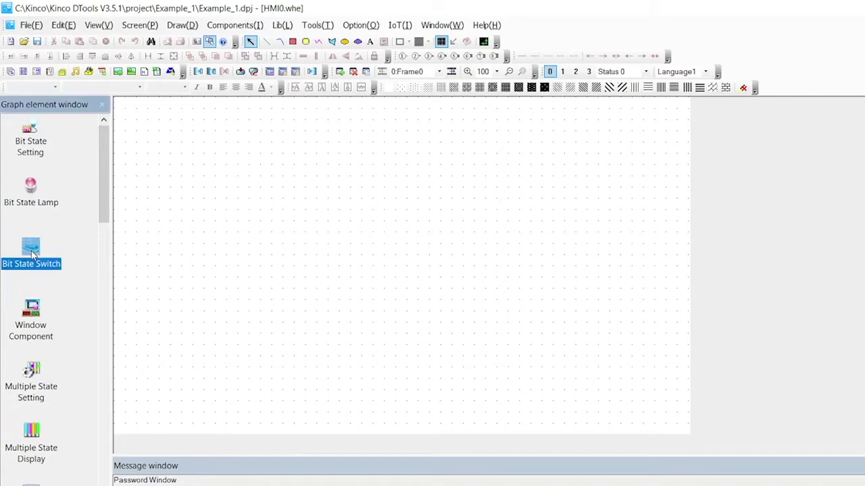
pyautogui.click(220, 189)
# Add a bit state switch on address LB 0 with switch type Toggle
pyautogui.moveTo(40, 254); pyautogui.dragTo(208, 168)
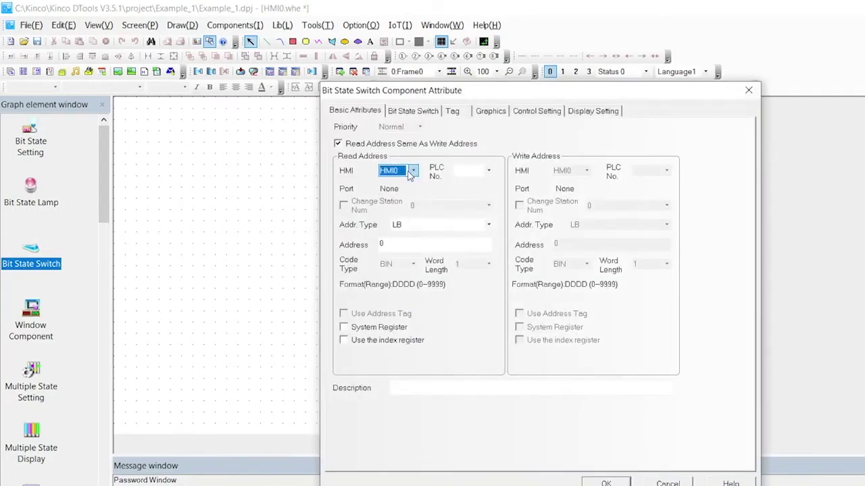
pyautogui.click(423, 228)
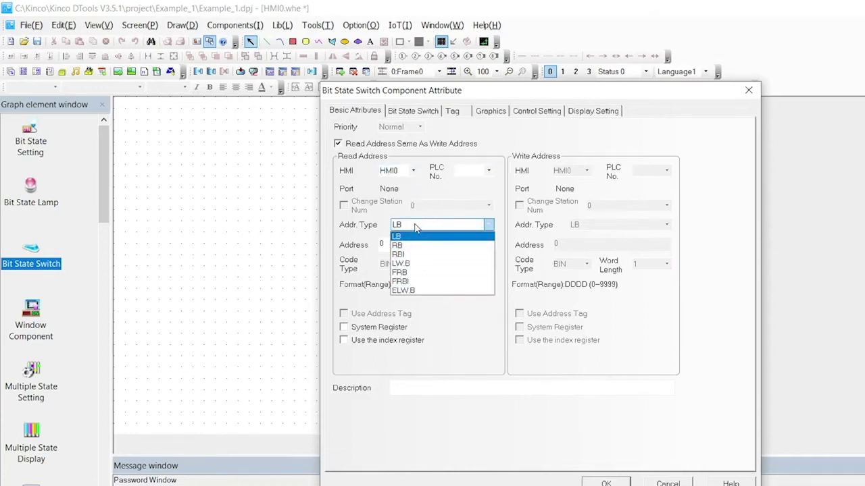
pyautogui.click(416, 231)
pyautogui.click(420, 245)
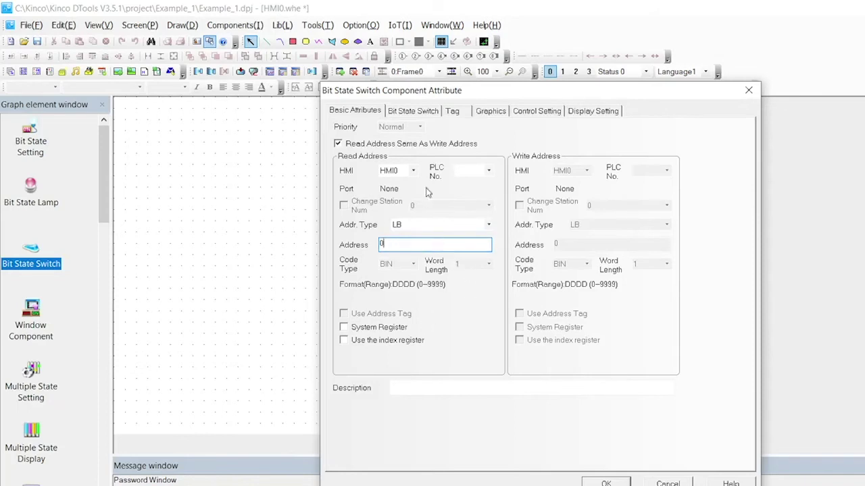
pyautogui.click(420, 112)
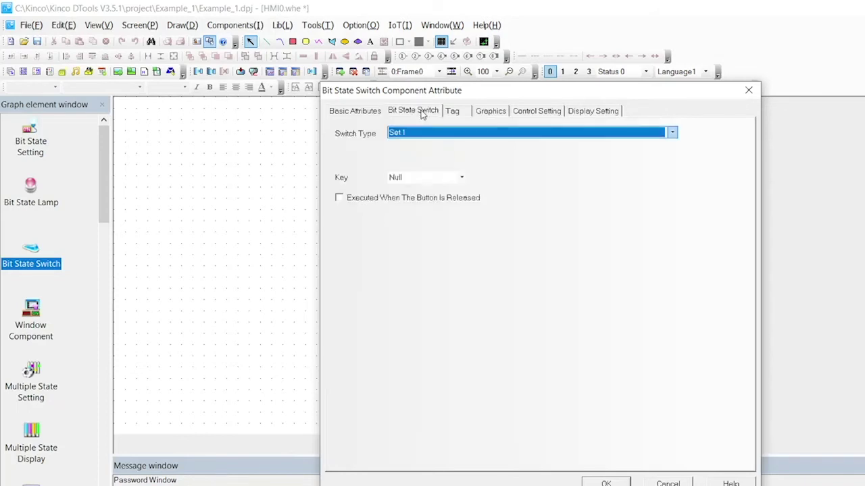
pyautogui.click(425, 141)
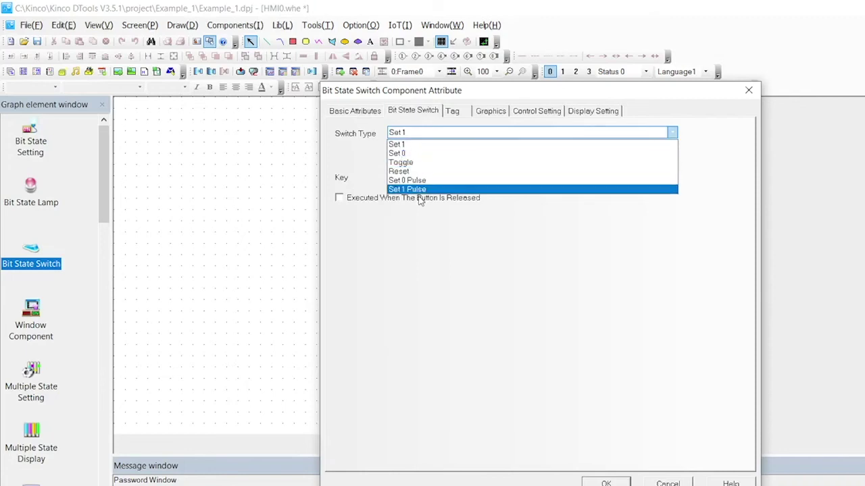
pyautogui.click(415, 163)
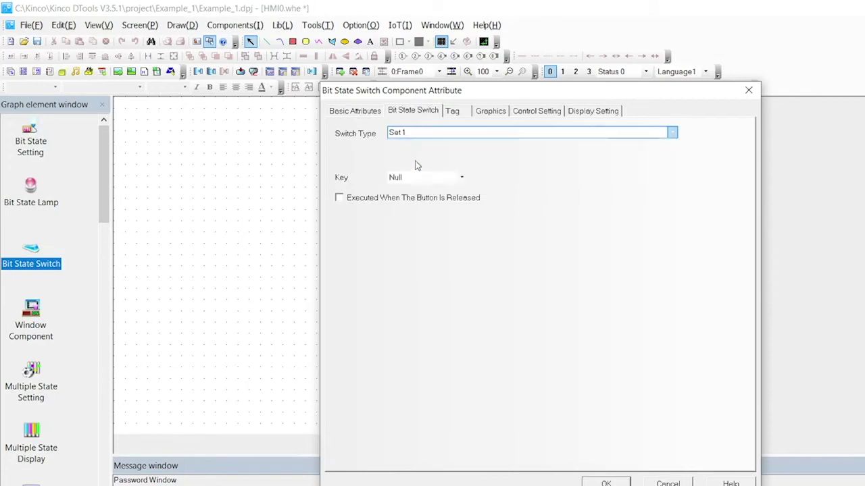
# Label the switch 'Switch 1' for both states and confirm
pyautogui.click(455, 111)
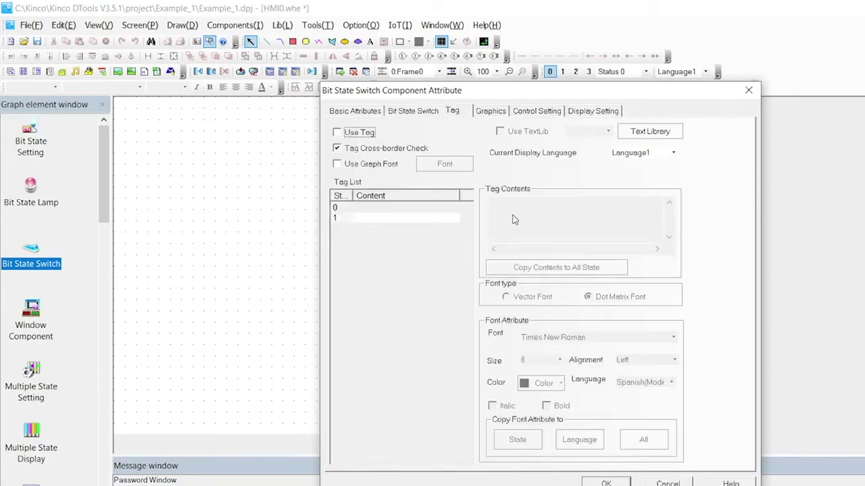
pyautogui.click(366, 132)
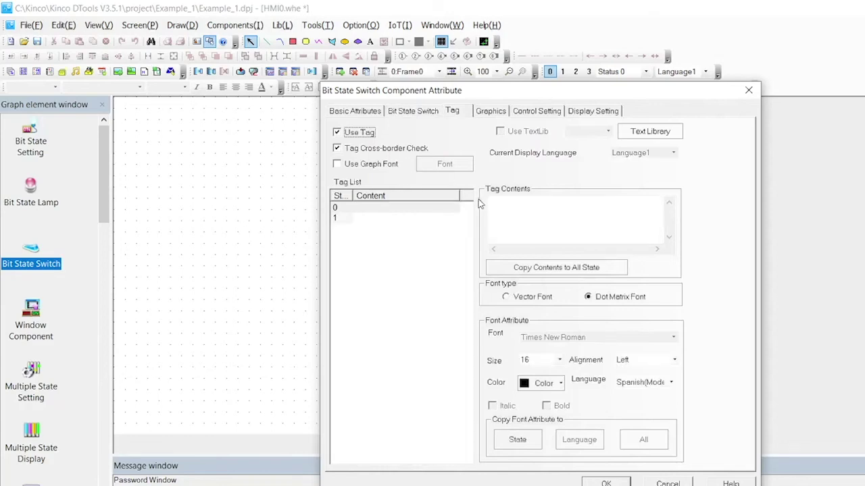
pyautogui.click(506, 210)
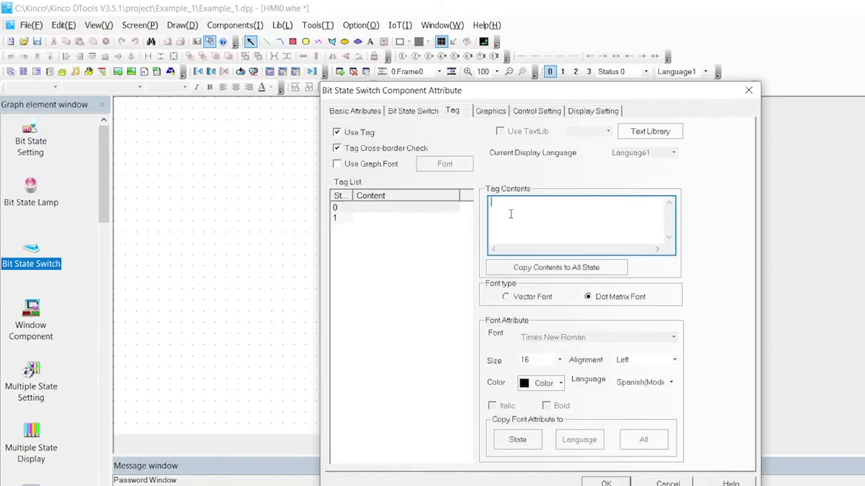
pyautogui.write('Switch 1')
pyautogui.click(563, 267)
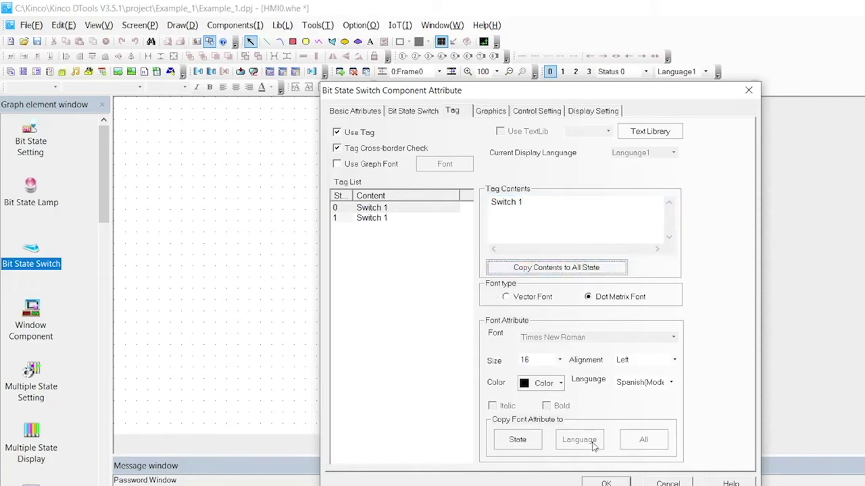
pyautogui.click(606, 484)
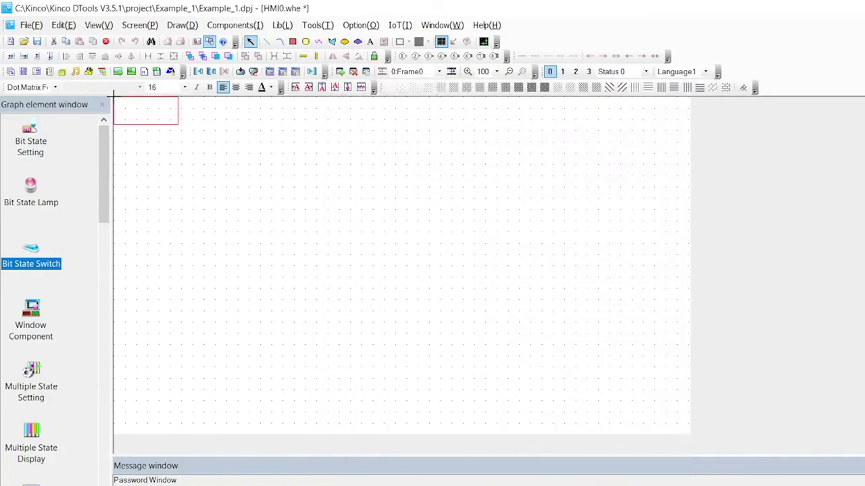
# Place Switch 1 at the upper left and a default red bit state lamp BL0 to its right
pyautogui.click(194, 153)
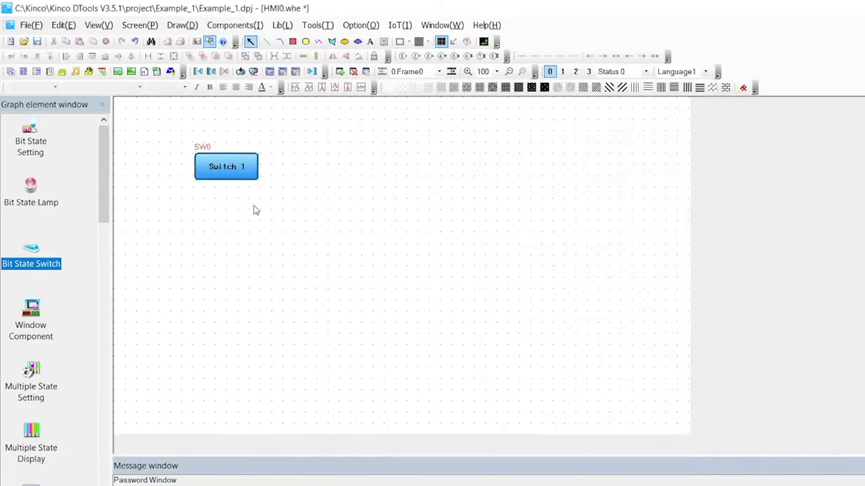
pyautogui.click(37, 193)
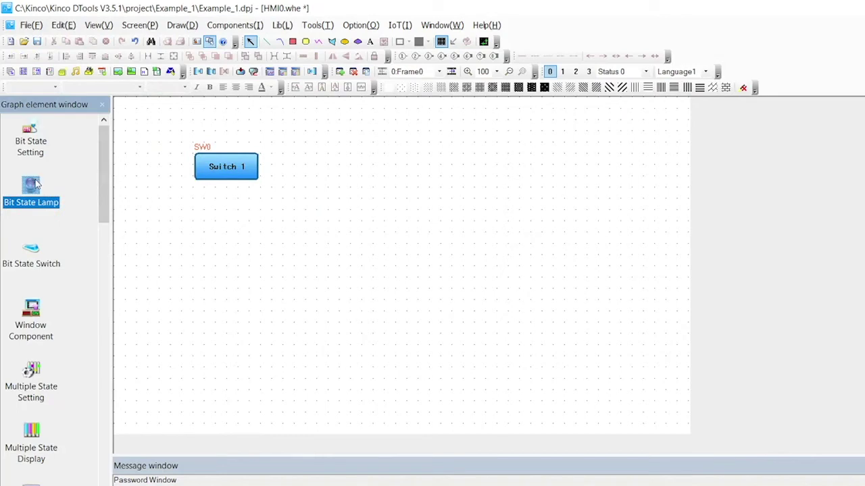
pyautogui.click(315, 173)
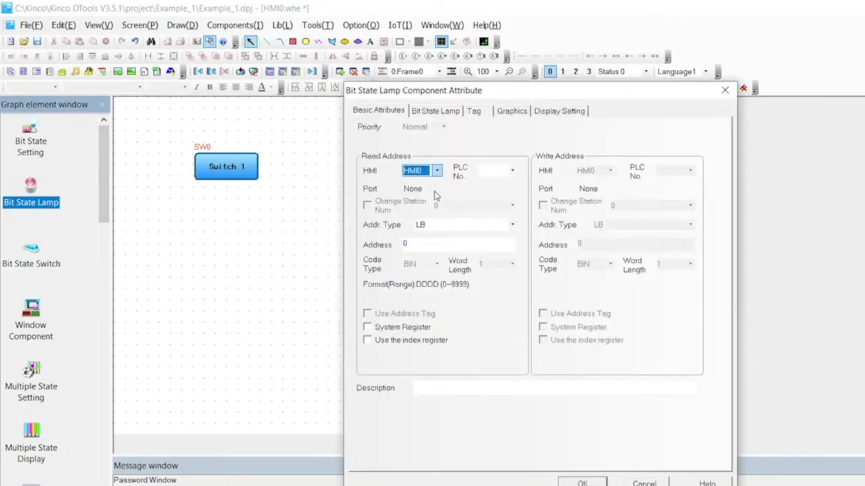
pyautogui.click(581, 482)
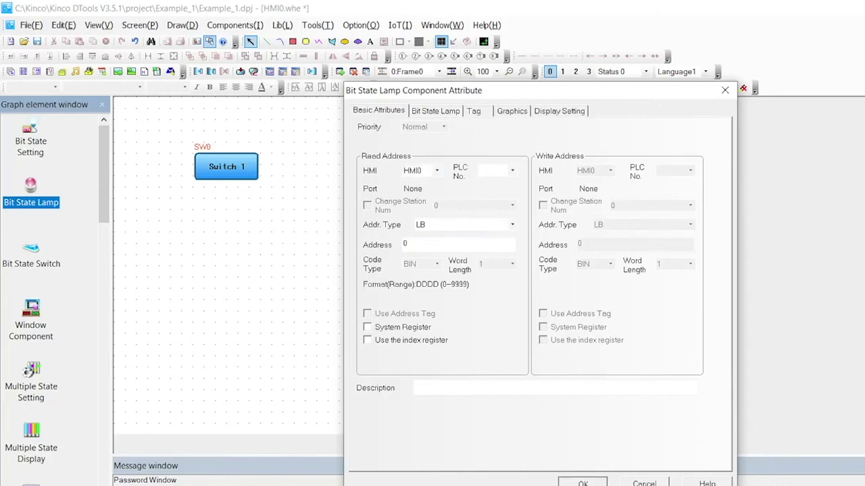
pyautogui.click(298, 139)
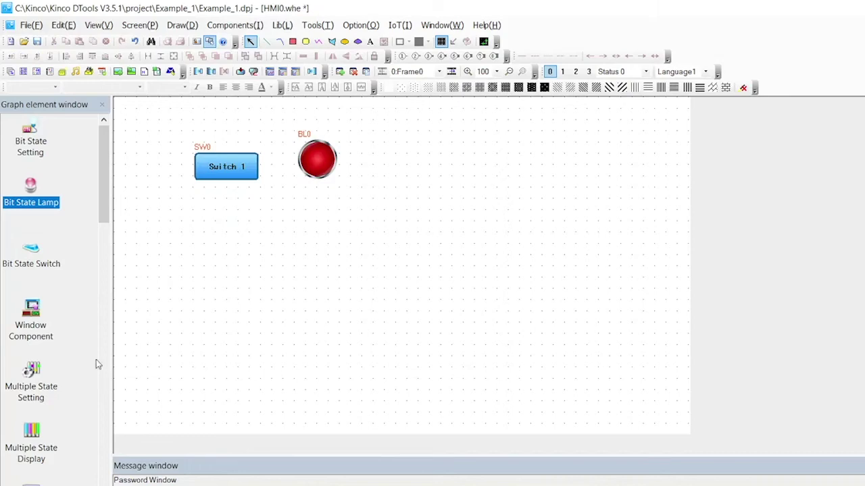
pyautogui.scroll(-12, 41, 440)
# Add a text input component on address LW 0 with word length 4
pyautogui.scroll(-16, 42, 440)
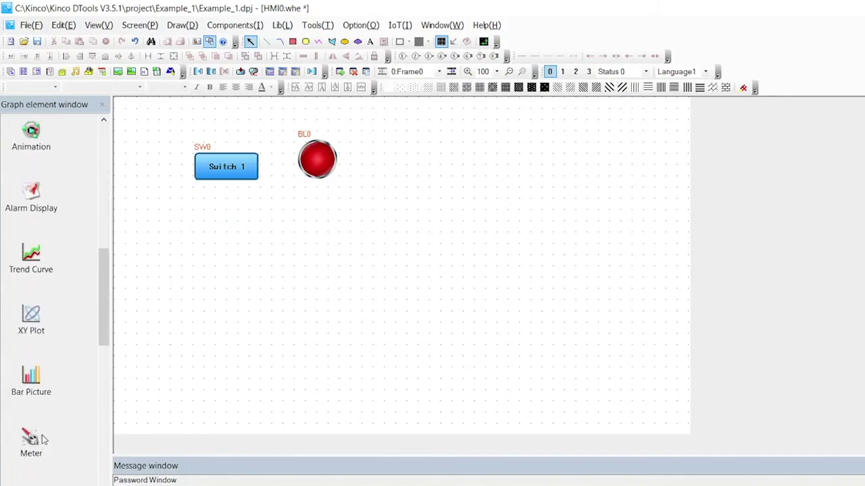
pyautogui.scroll(-1, 42, 440)
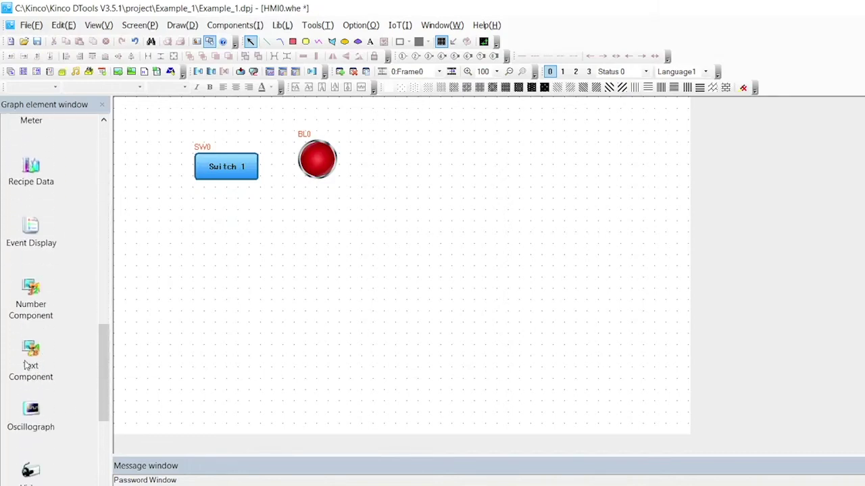
pyautogui.moveTo(29, 361); pyautogui.dragTo(205, 240)
pyautogui.click(313, 312)
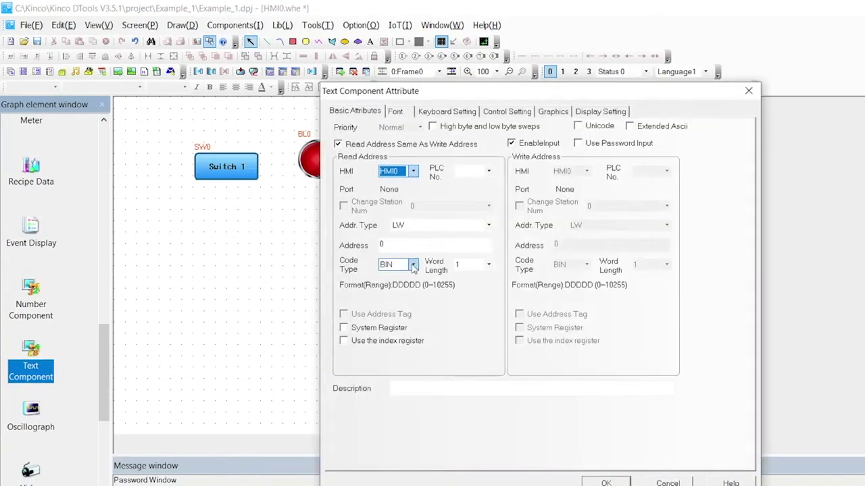
pyautogui.doubleClick(426, 224)
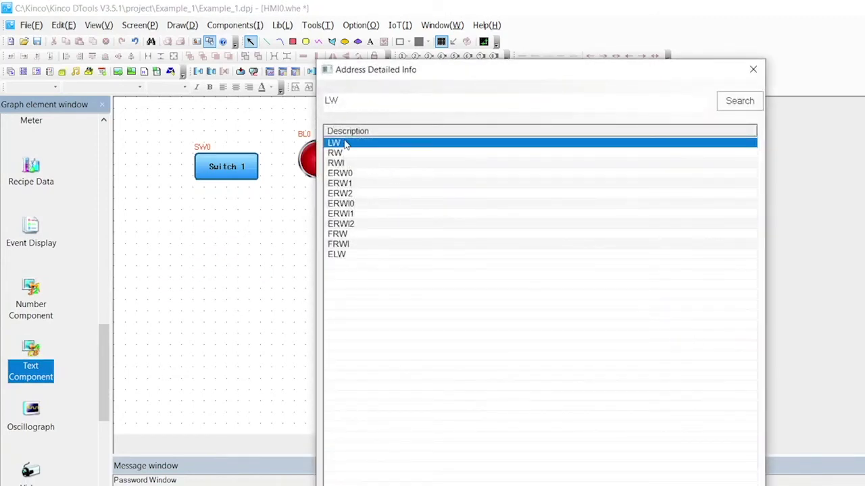
pyautogui.click(754, 69)
pyautogui.click(439, 244)
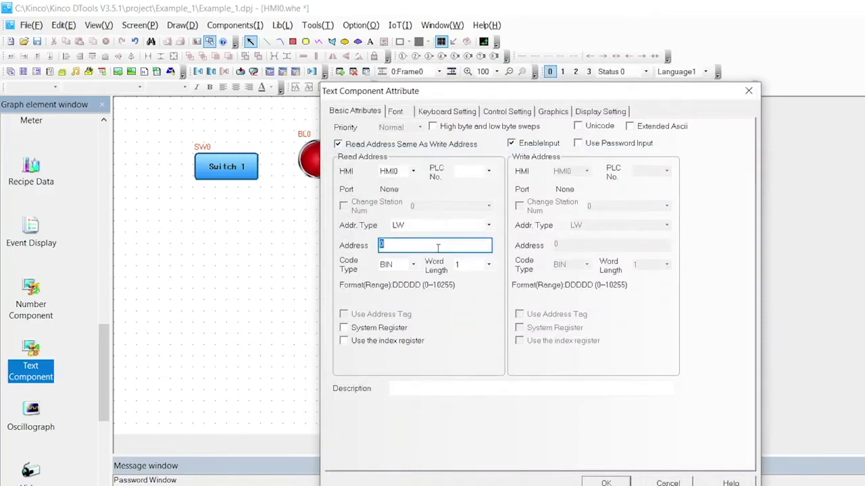
pyautogui.click(473, 265)
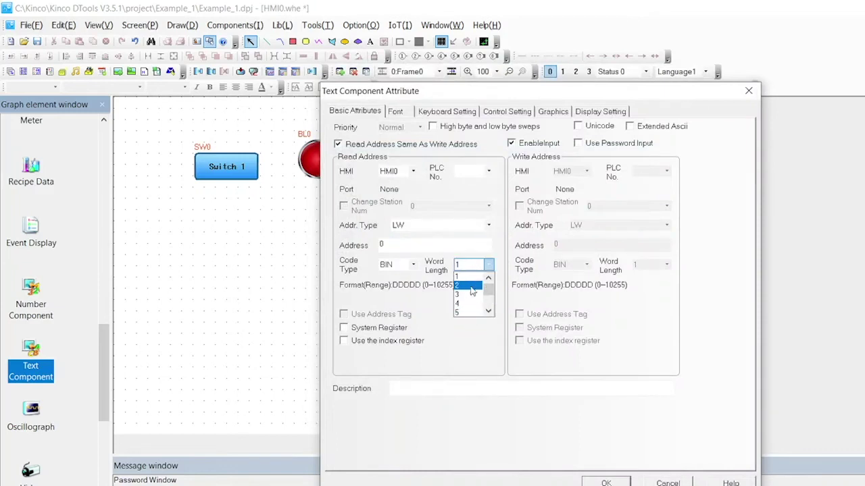
pyautogui.click(472, 303)
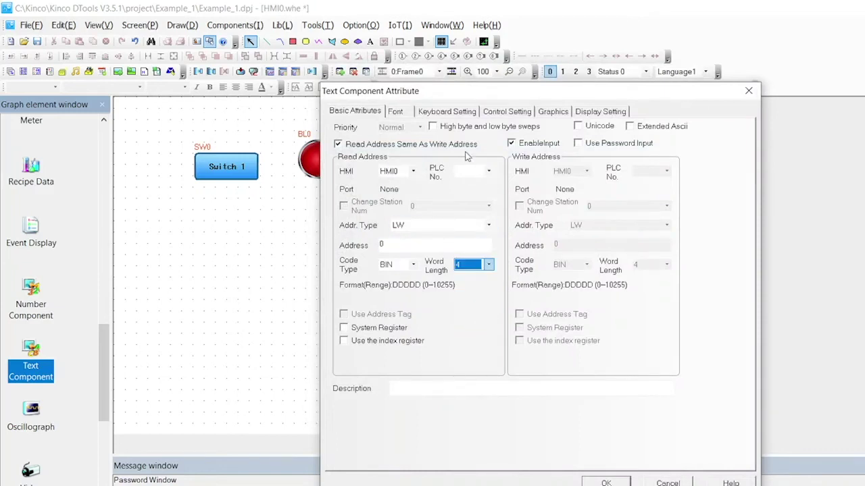
# Give it font size 32, left-aligned, and place it just below Switch 1
pyautogui.click(402, 112)
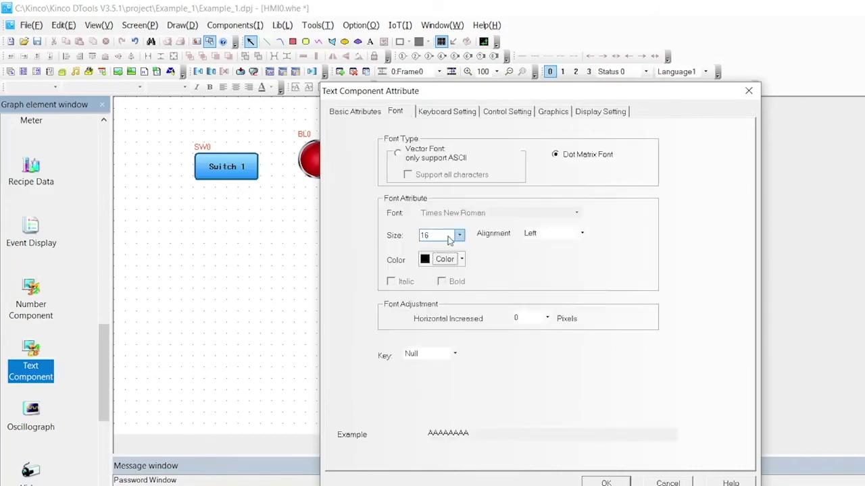
pyautogui.click(460, 235)
pyautogui.click(442, 275)
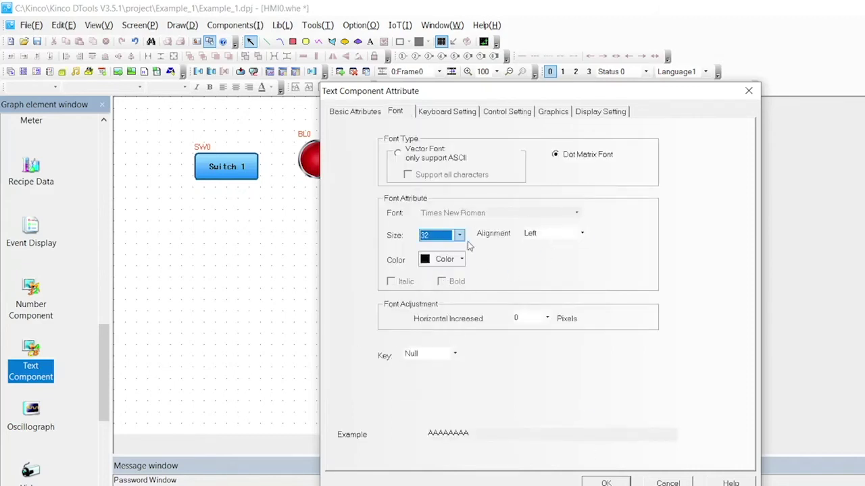
pyautogui.click(551, 233)
pyautogui.click(551, 247)
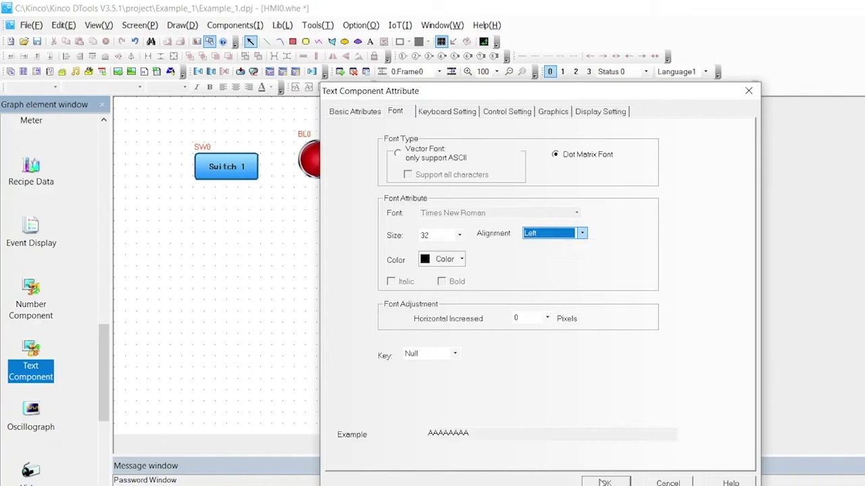
pyautogui.press('Return')
pyautogui.click(195, 201)
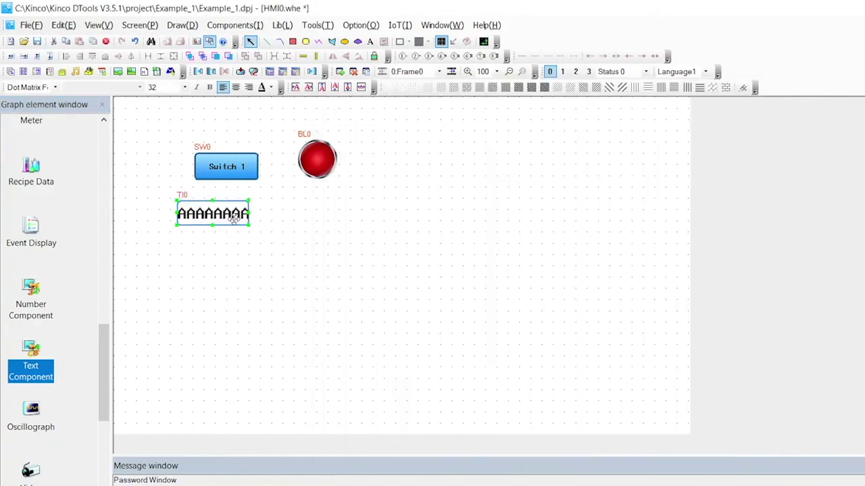
pyautogui.moveTo(251, 215); pyautogui.dragTo(251, 215)
# Run Compile All and launch Offline Simulation of HMI0 in KHSimulator
pyautogui.click(277, 234)
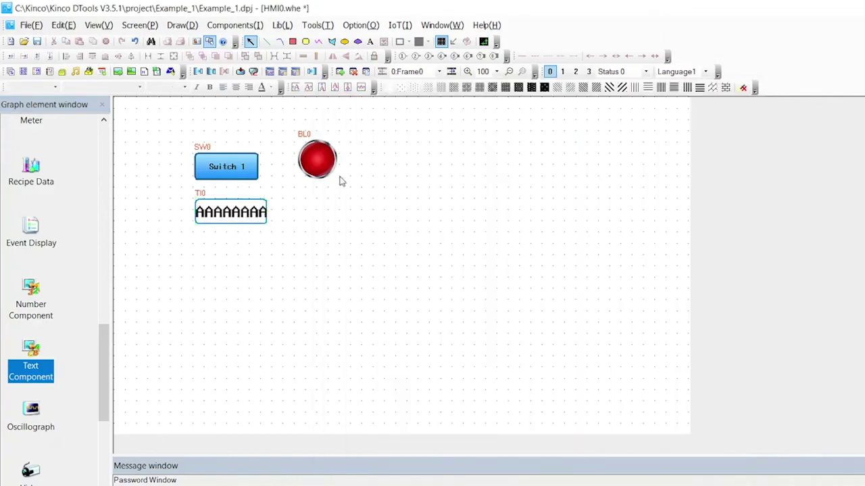
pyautogui.click(315, 26)
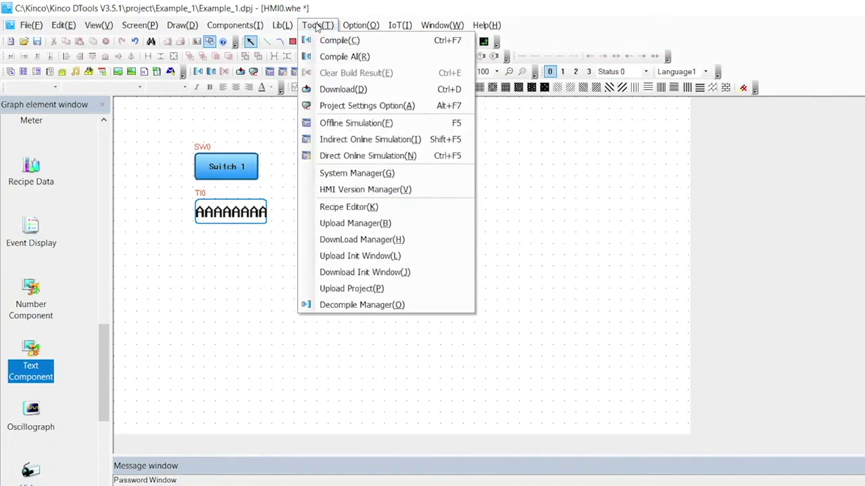
pyautogui.click(350, 59)
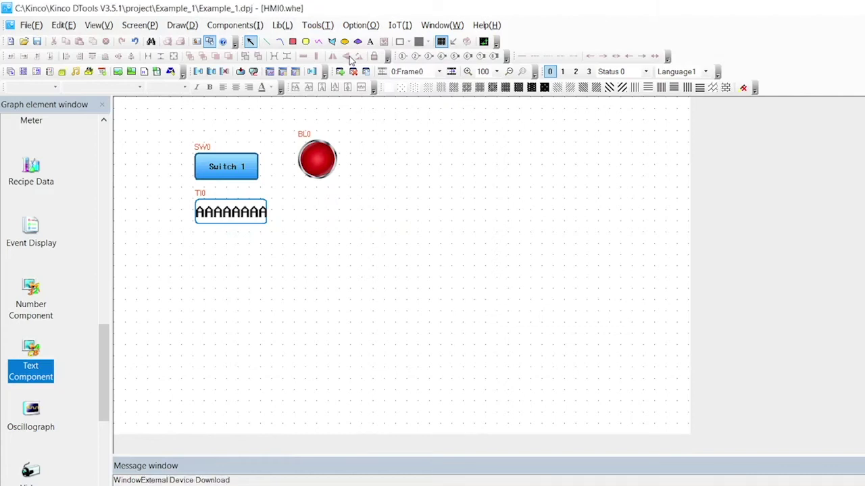
pyautogui.click(346, 25)
pyautogui.moveTo(316, 25)
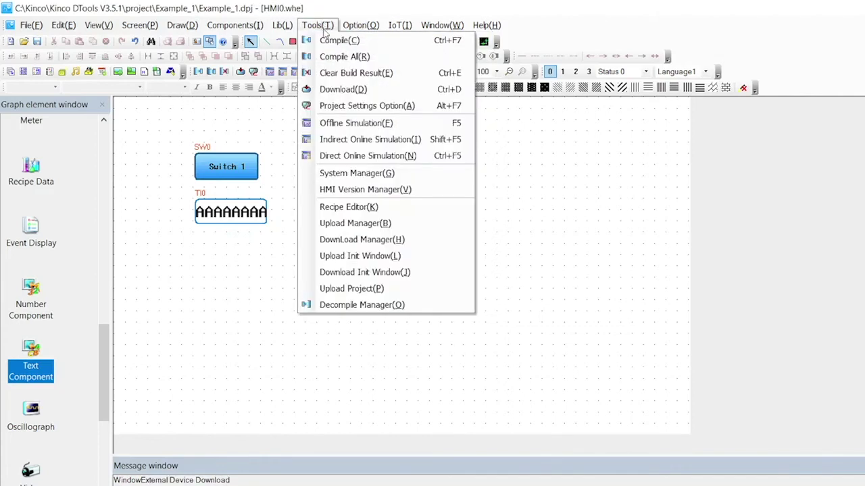
pyautogui.click(362, 129)
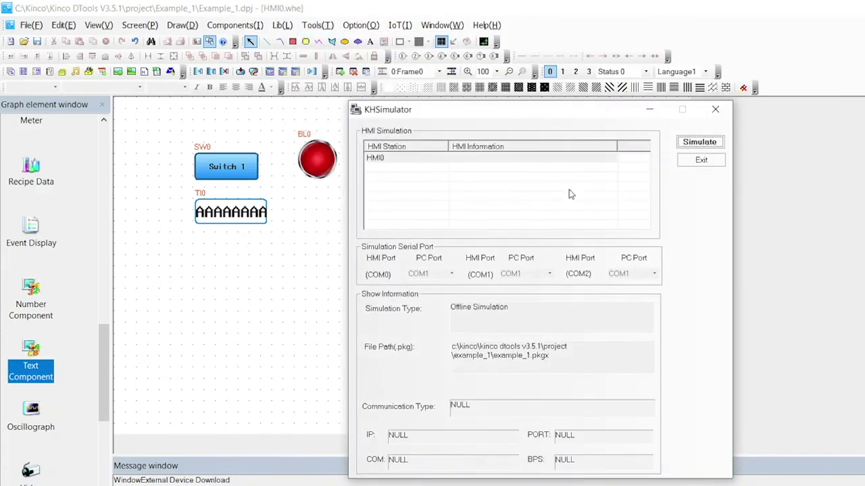
# Start the simulated screen and press Switch 1 twice to test the lamp
pyautogui.click(703, 142)
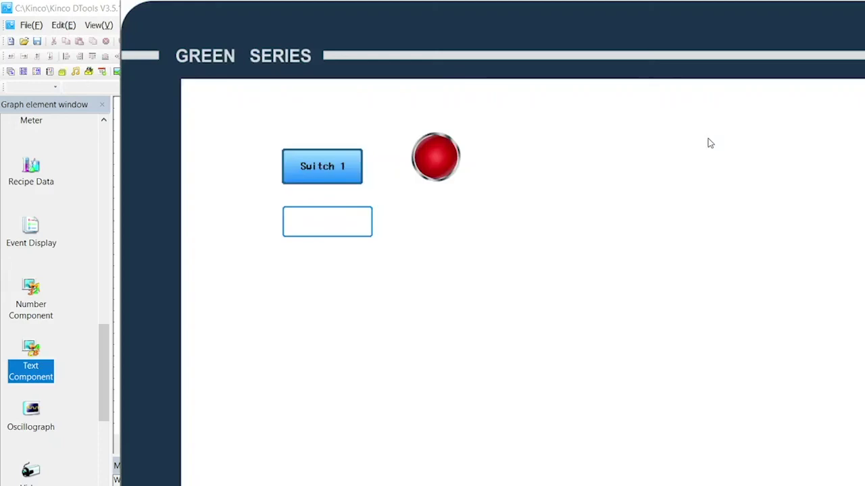
pyautogui.click(345, 167)
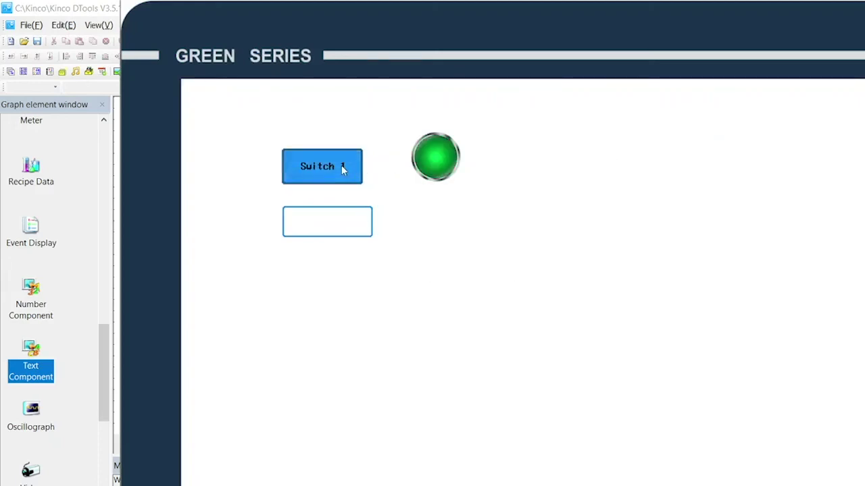
pyautogui.click(342, 168)
# Enter 'hello' in the text input via the on-screen keyboard, then close the simulator
pyautogui.click(343, 228)
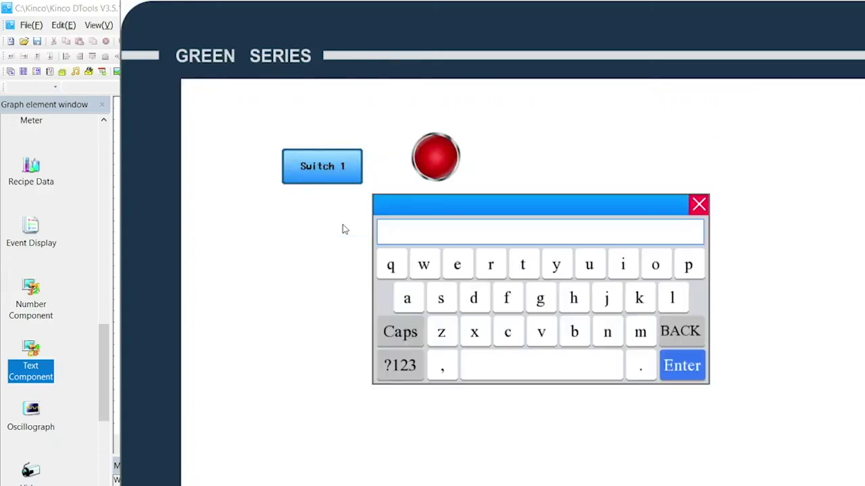
pyautogui.click(576, 301)
pyautogui.click(460, 267)
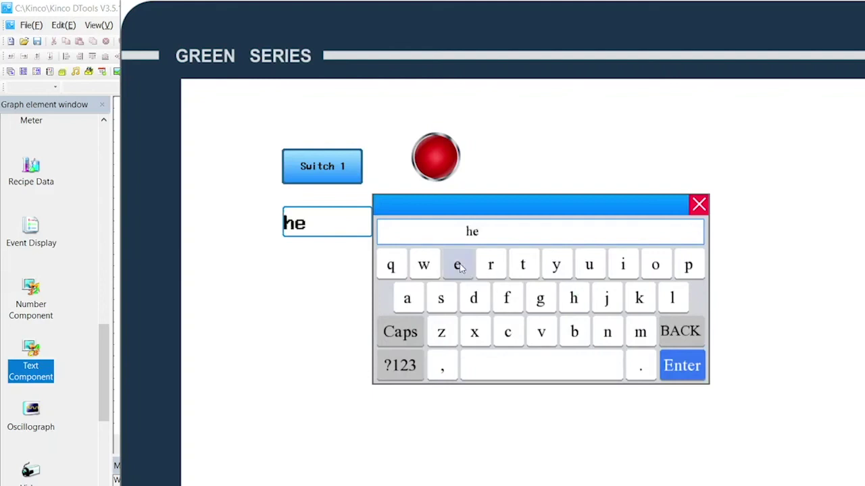
pyautogui.click(673, 305)
pyautogui.click(673, 306)
pyautogui.click(654, 273)
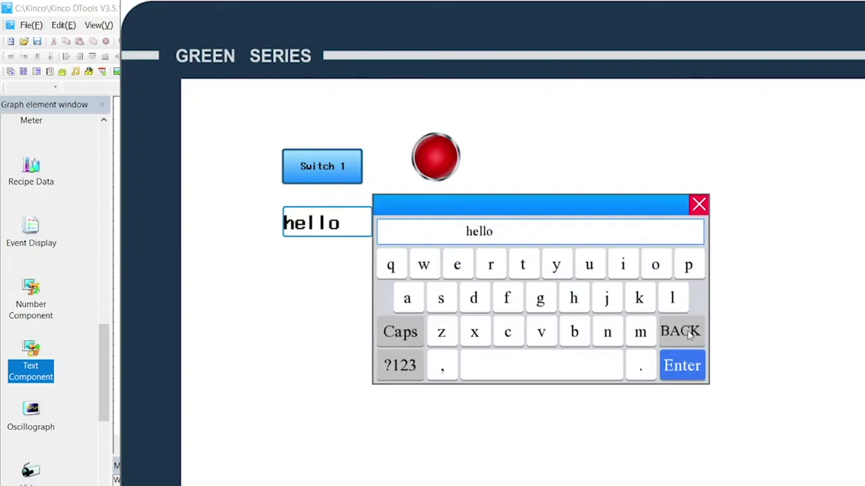
pyautogui.click(686, 376)
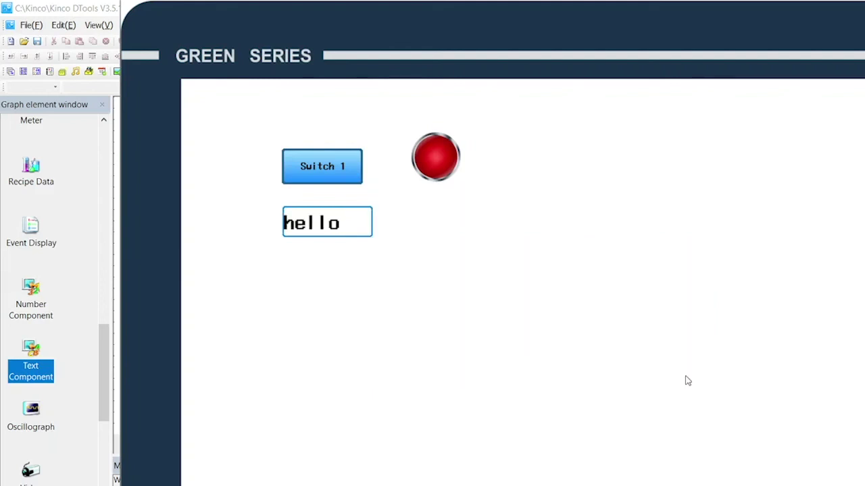
pyautogui.rightClick(476, 261)
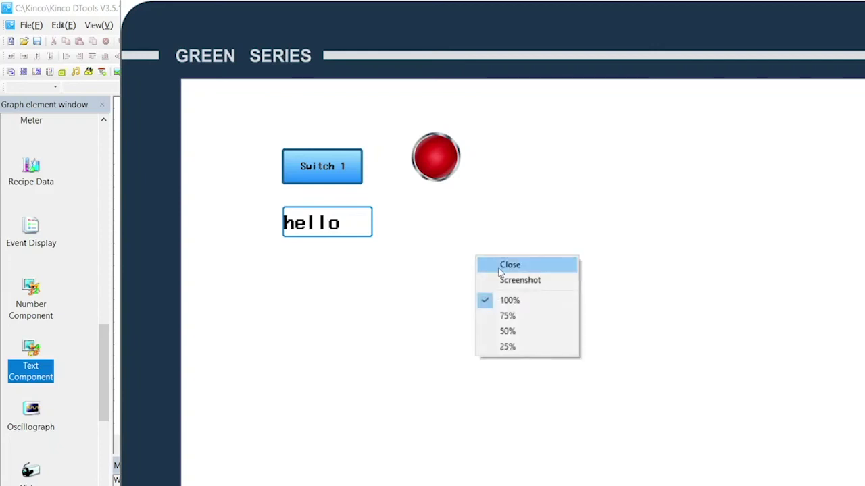
pyautogui.click(500, 272)
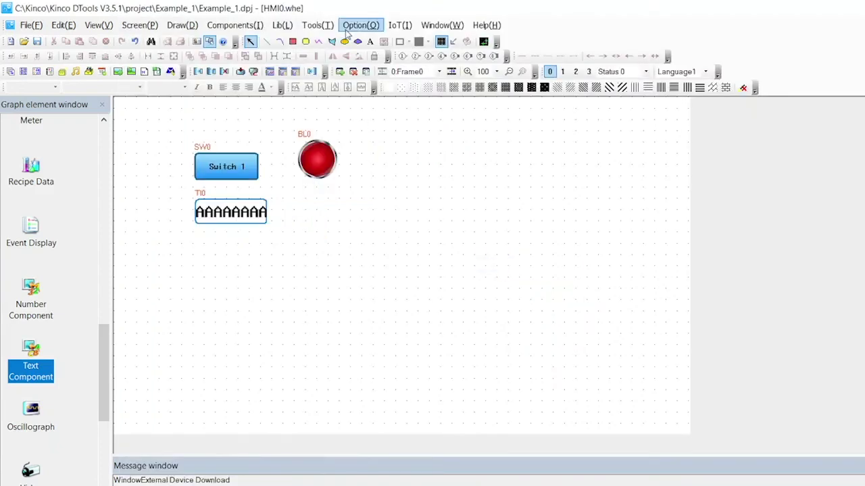
# Open the KHDownload window and set its communication type to USB Port
pyautogui.click(361, 25)
pyautogui.click(317, 26)
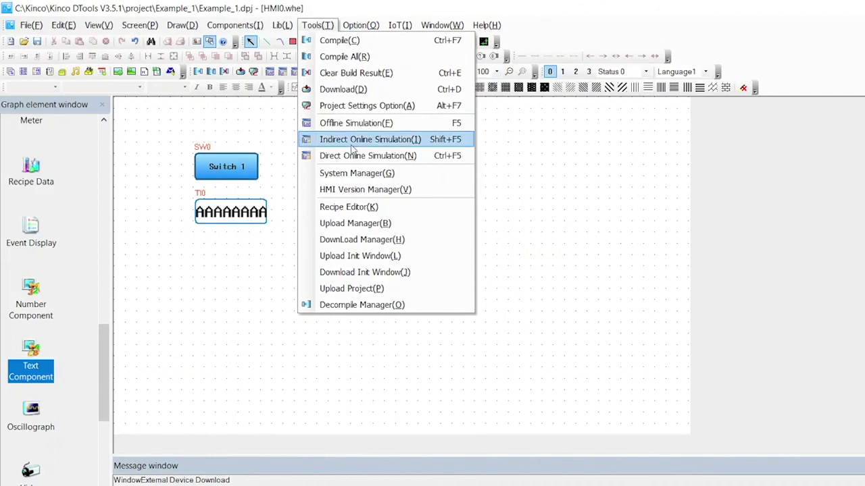
pyautogui.click(343, 90)
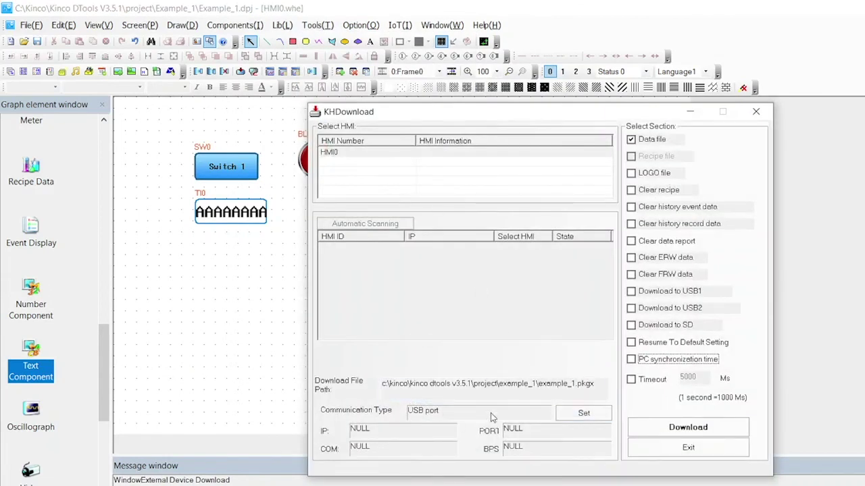
pyautogui.click(576, 419)
pyautogui.click(402, 289)
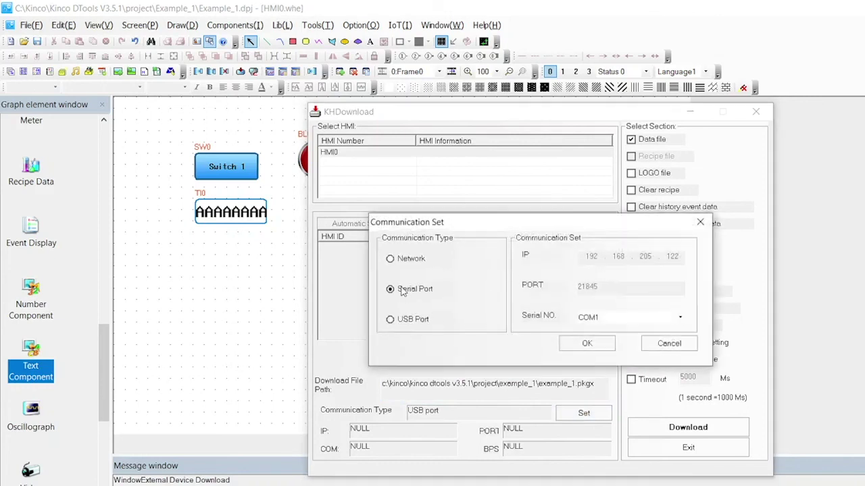
pyautogui.click(391, 259)
pyautogui.click(392, 319)
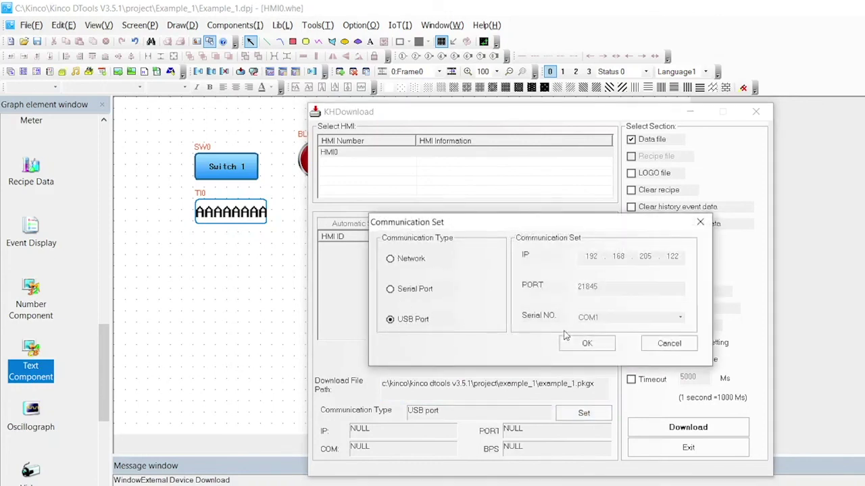